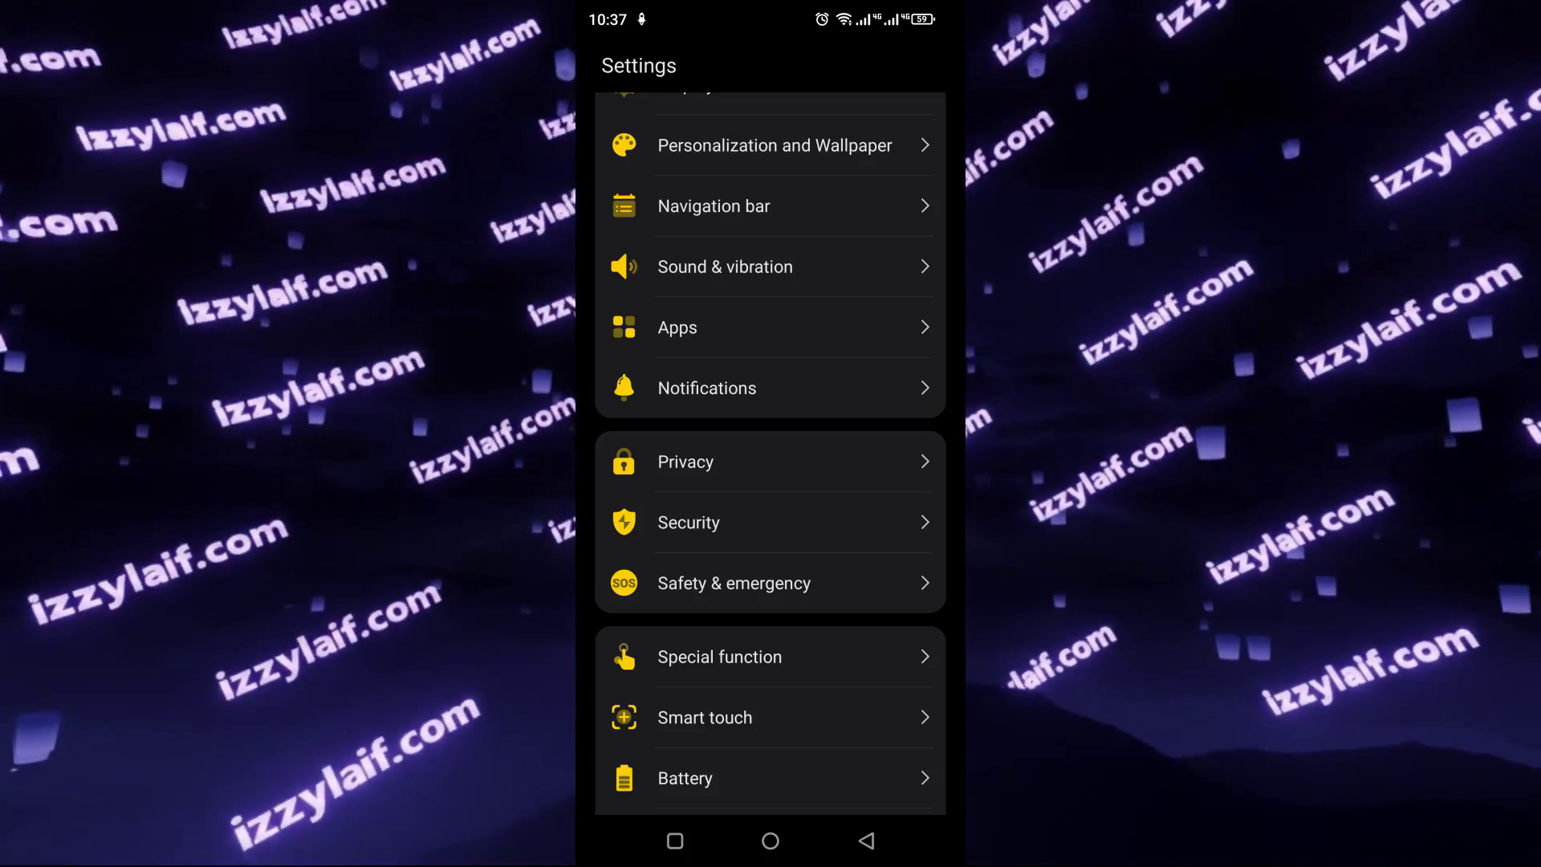
- Open the Apps page in Android Settings
click(678, 328)
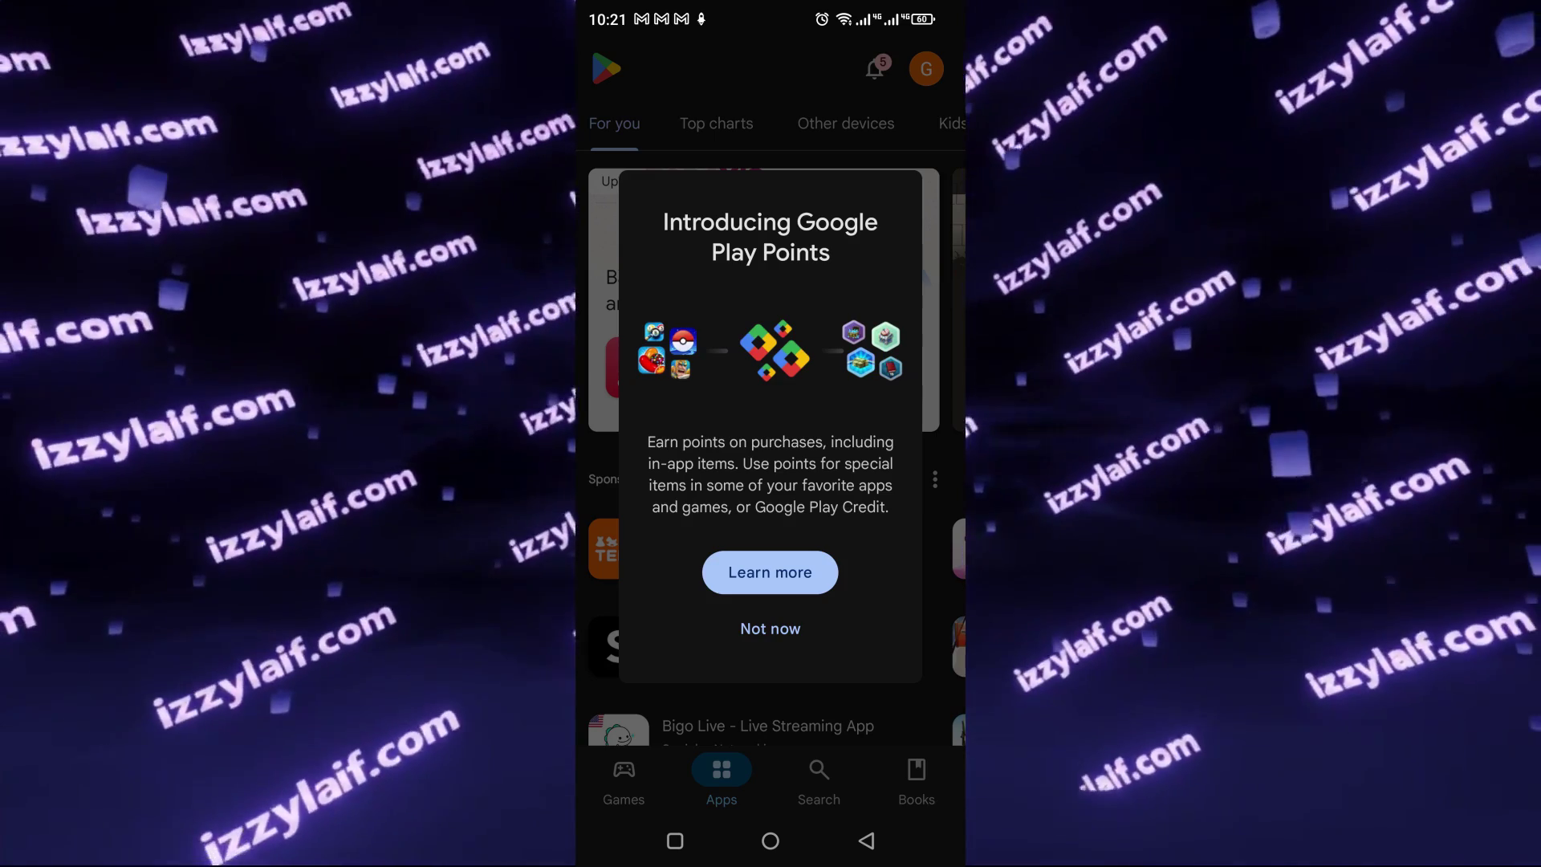
- Dismiss the Play Points pop-up and turn off 'Answer surveys about Play Store' under General feedback settings
click(770, 628)
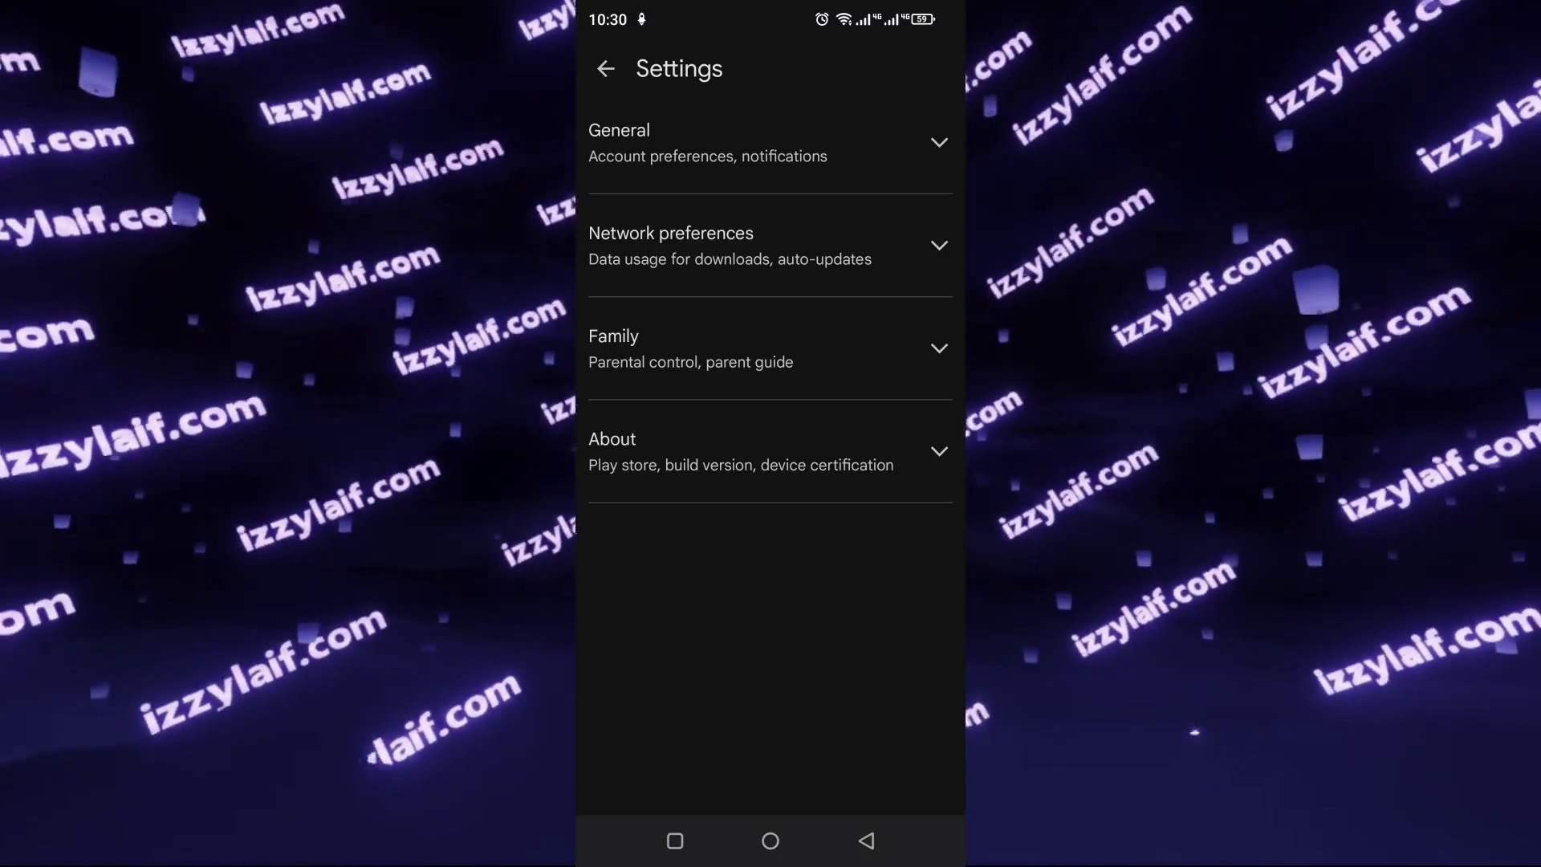
click(746, 142)
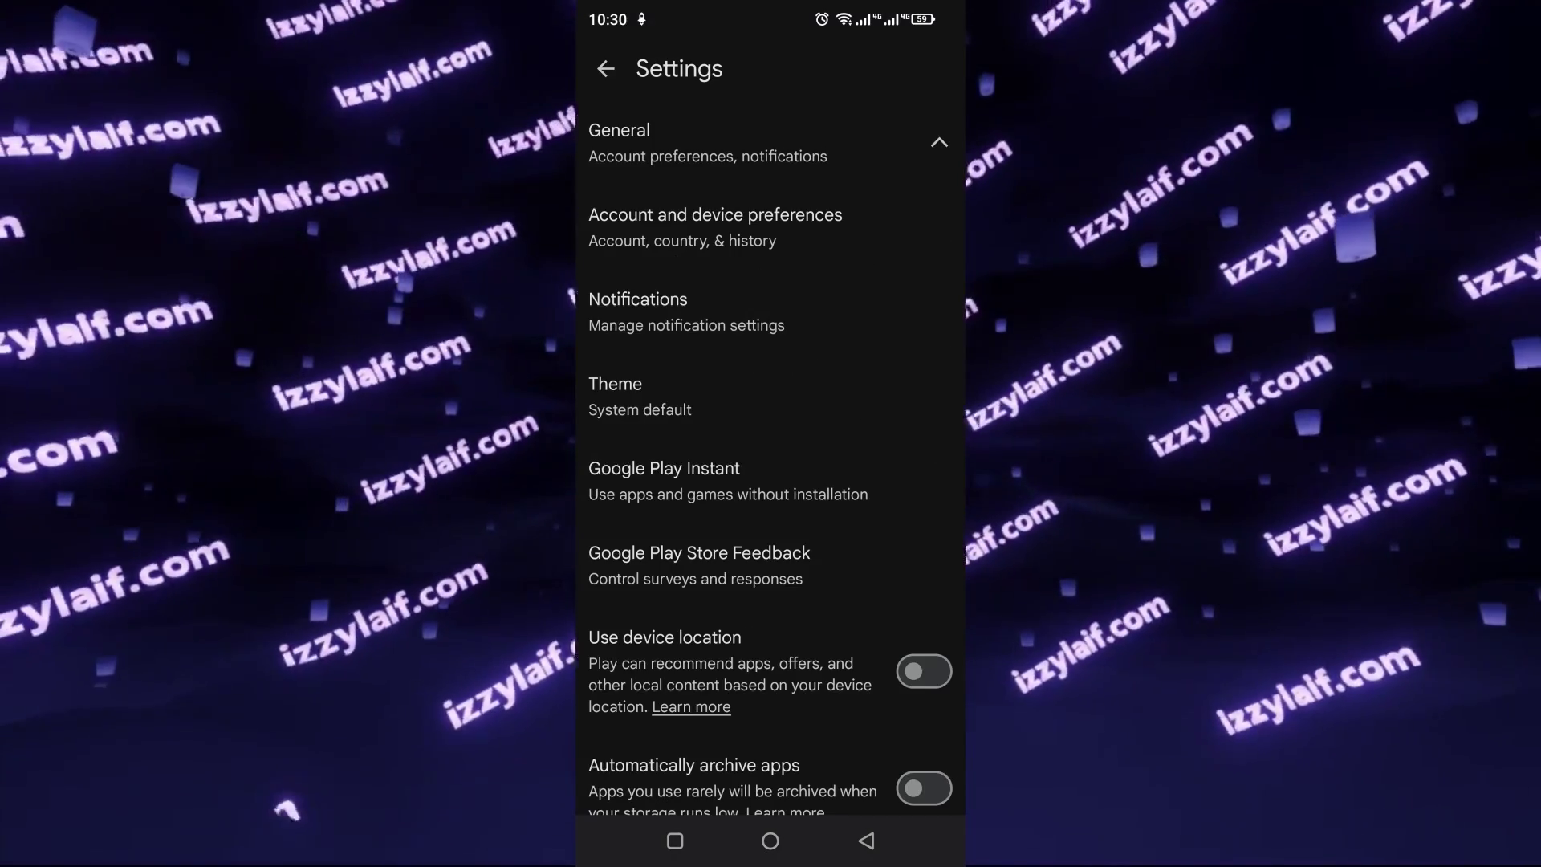
click(699, 563)
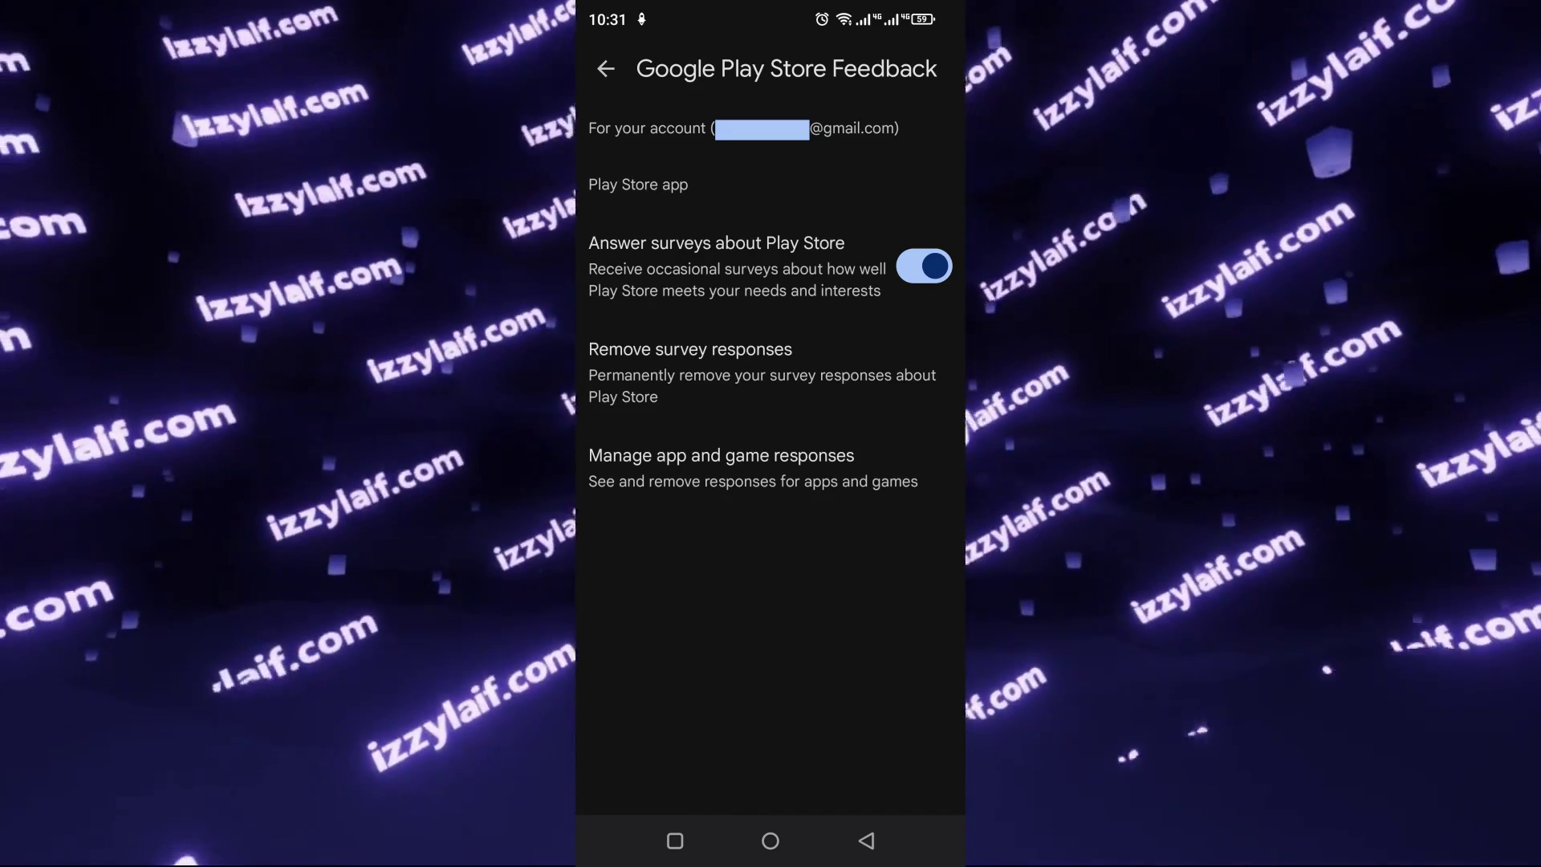
click(923, 266)
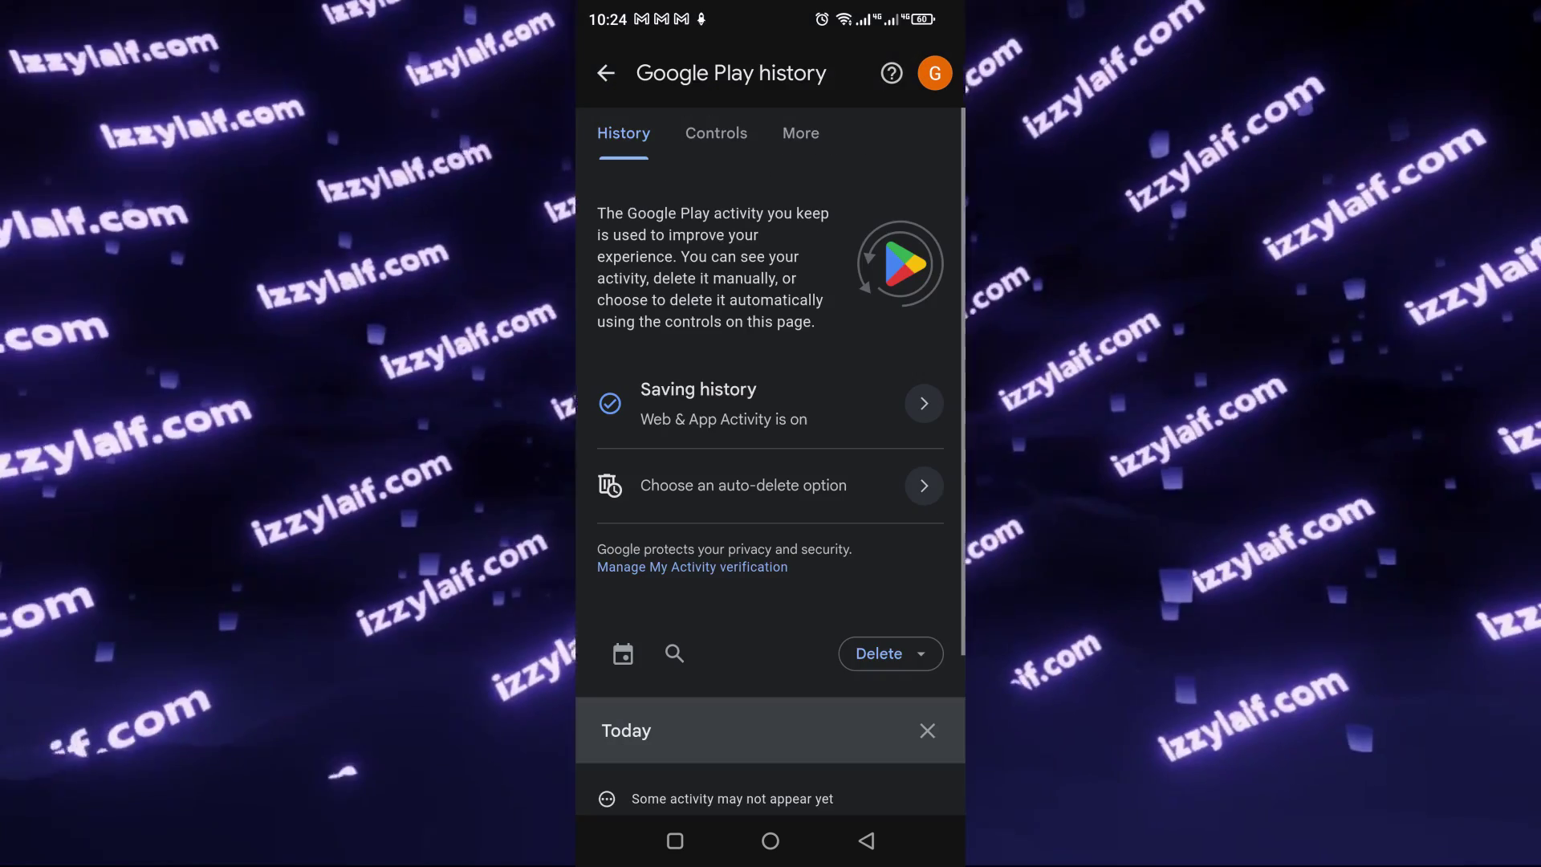
- Choose a deletion range from the Delete dropdown and confirm permanently deleting the Play history
click(890, 653)
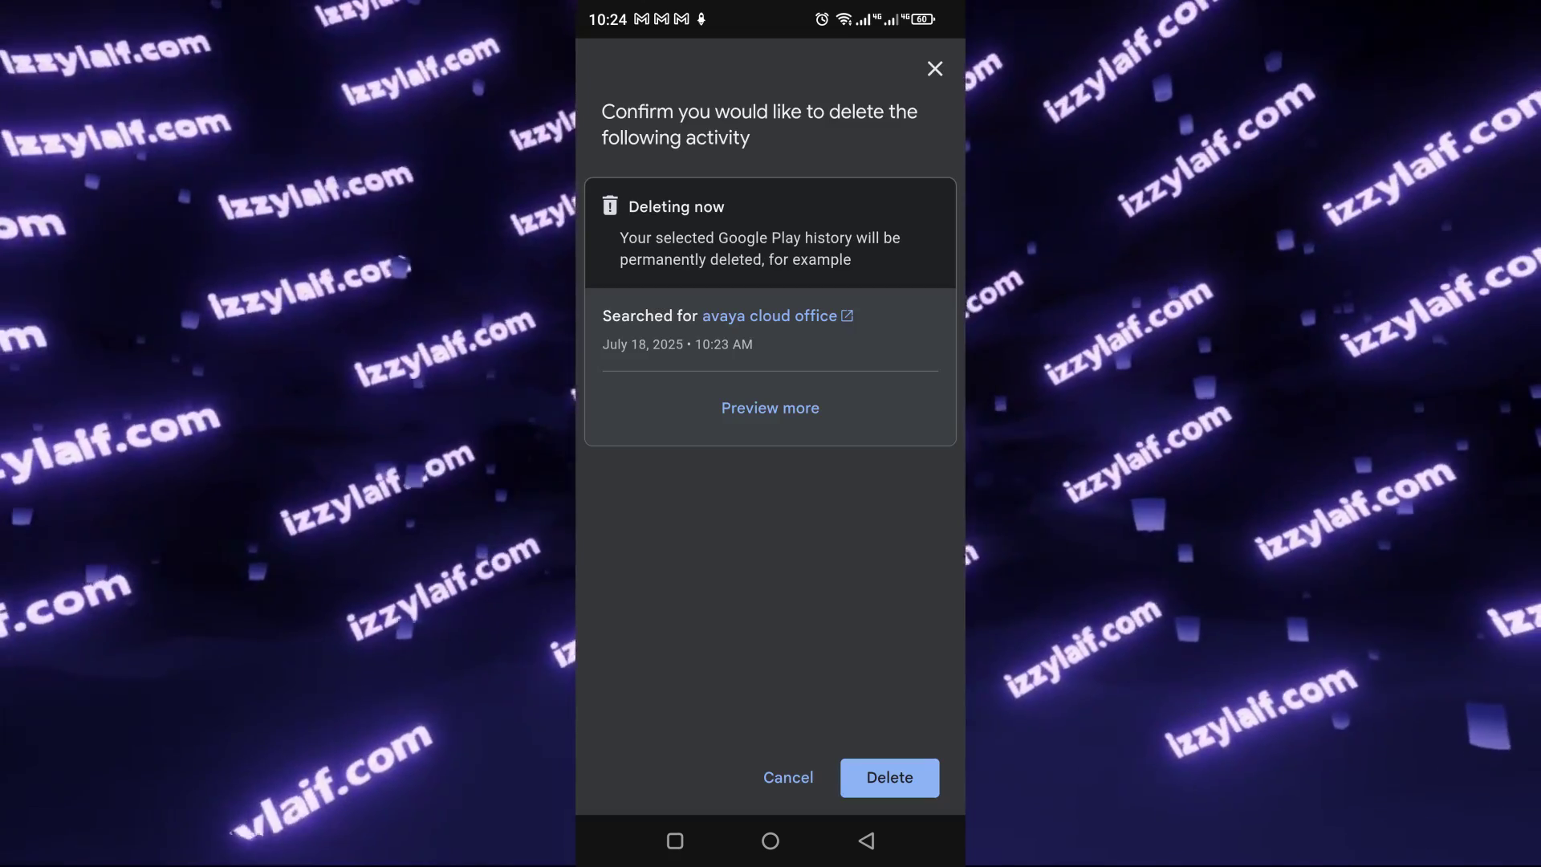
click(890, 777)
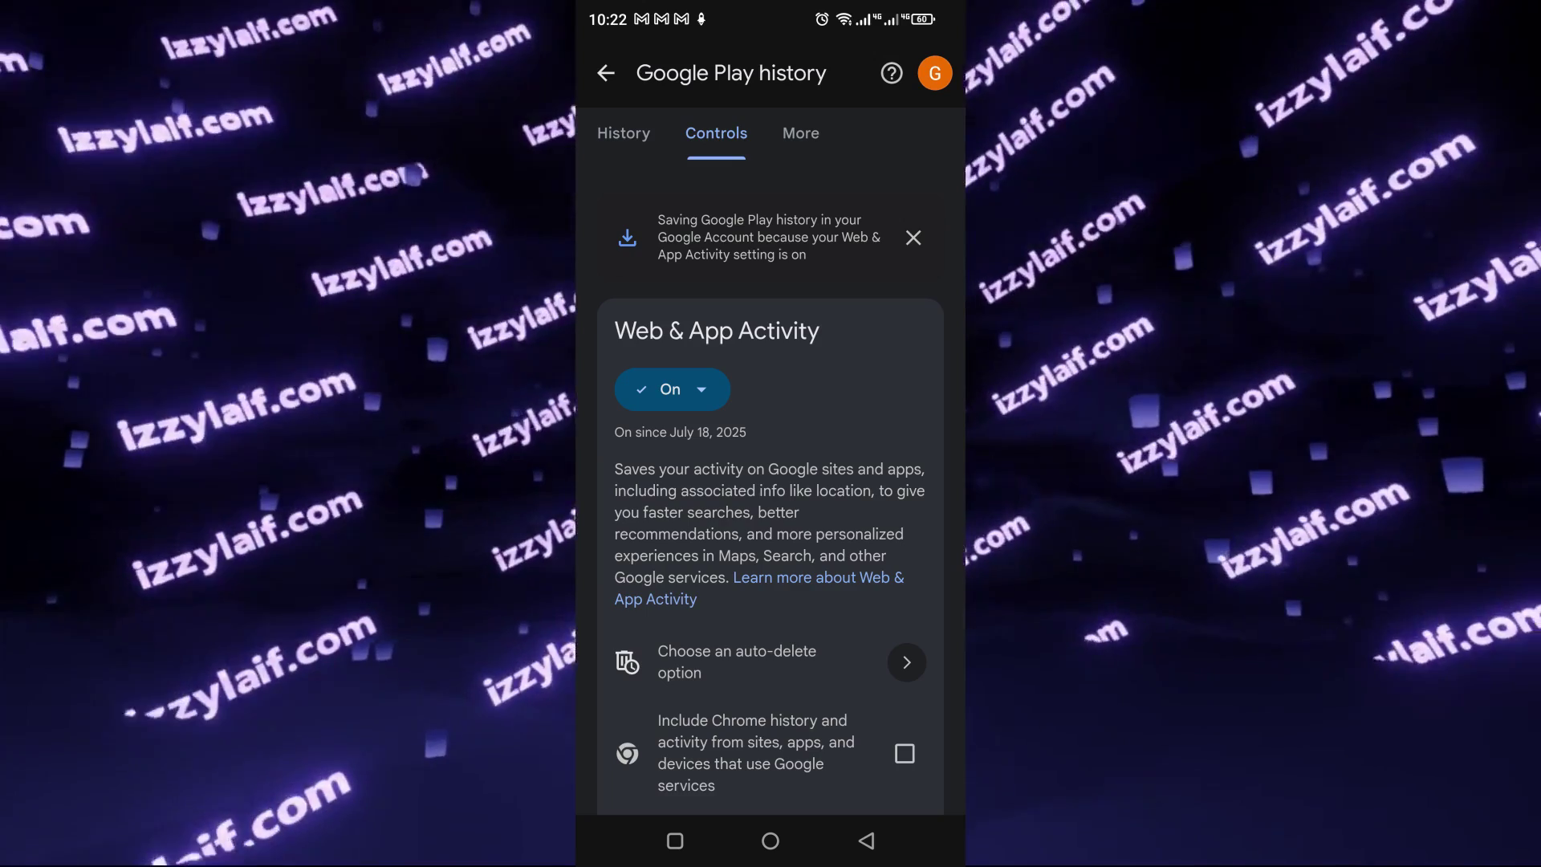
- Turn off Web & App Activity from the On chip and dismiss the notice
click(673, 389)
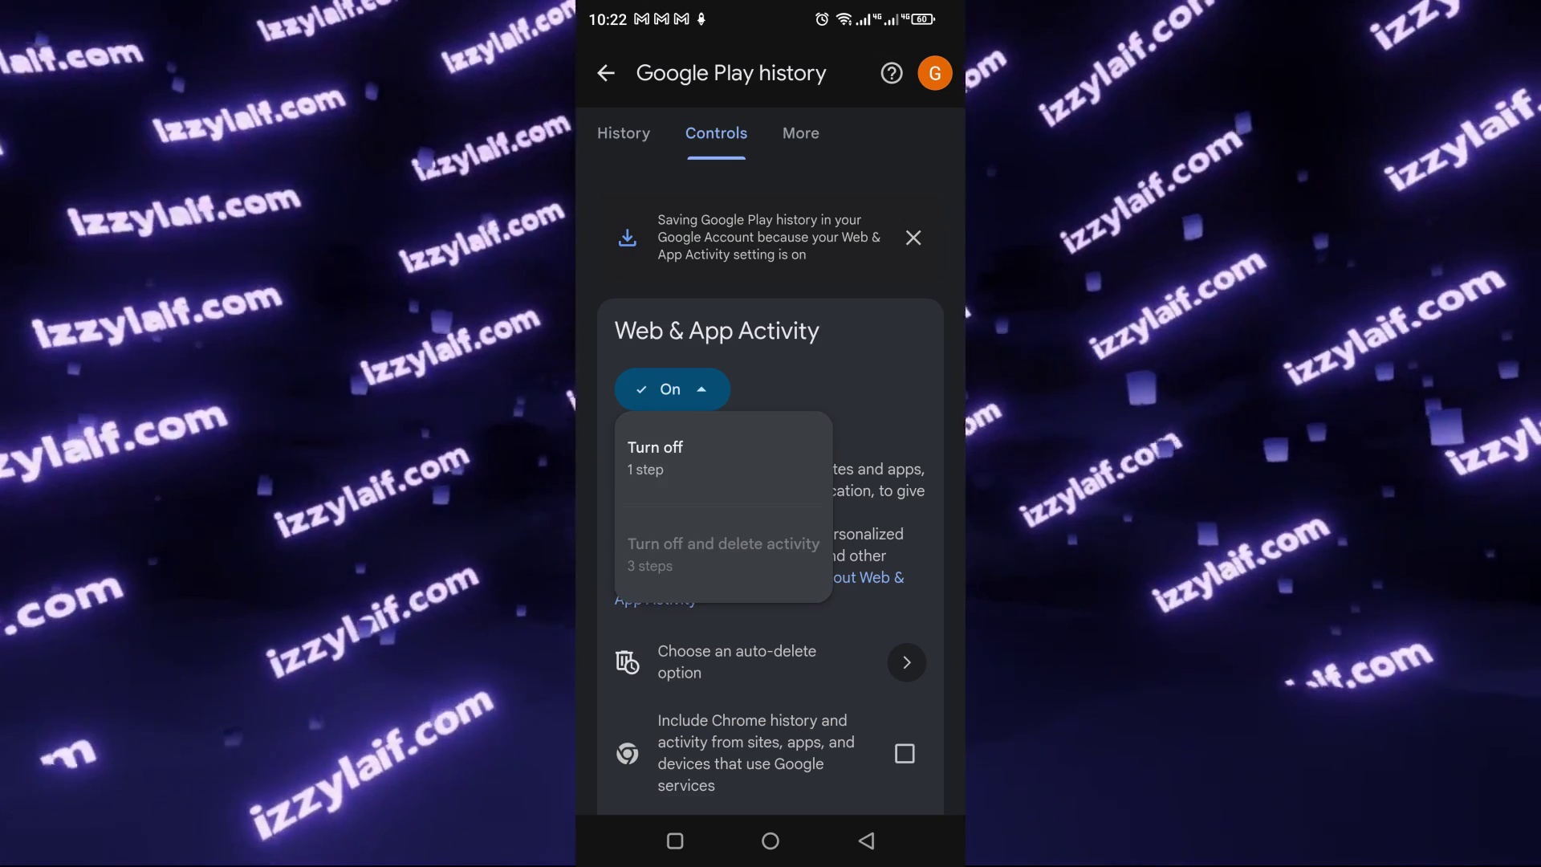
click(655, 455)
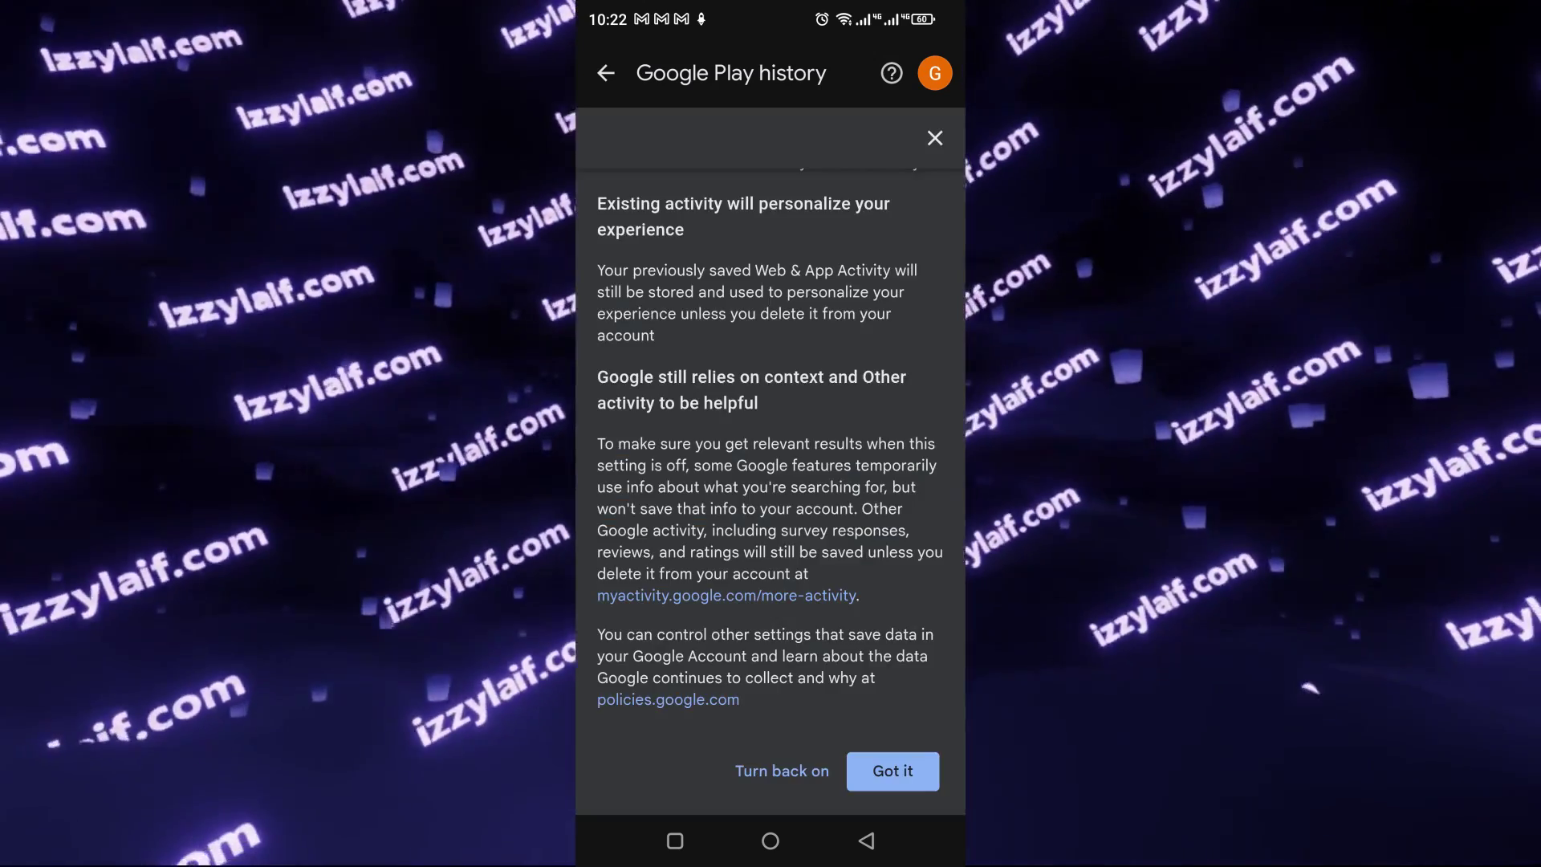
click(893, 770)
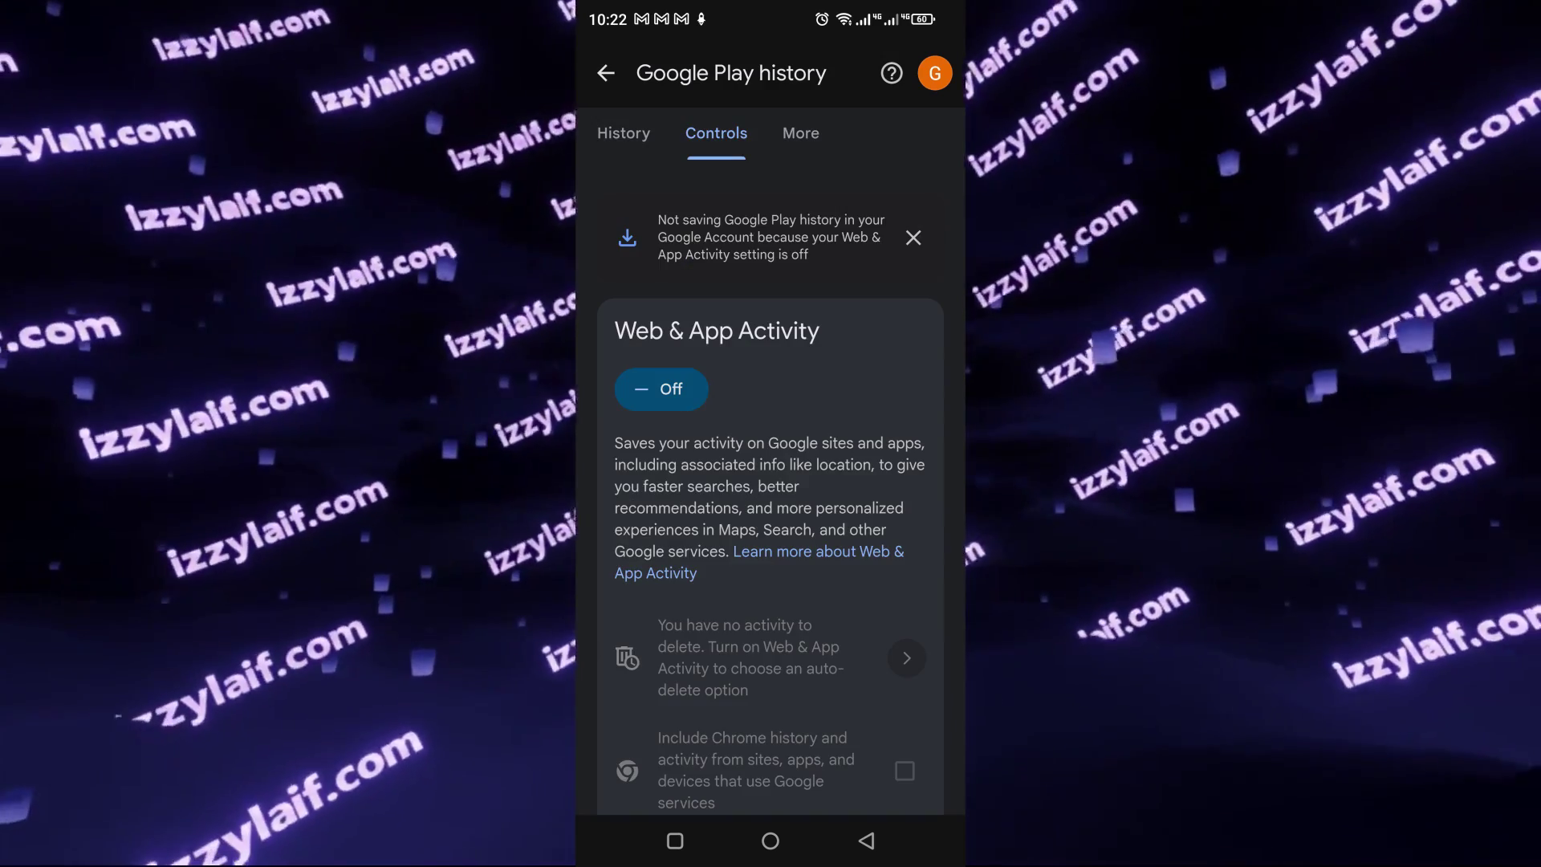